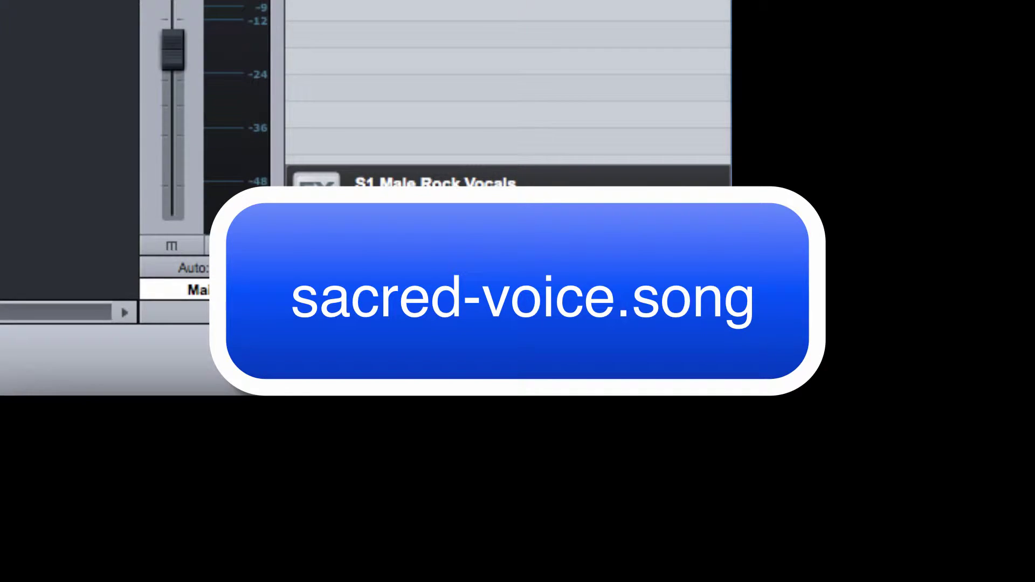
# Open the effects browser and expand the Vocals folder within FX Chains.
pyautogui.press('F5')
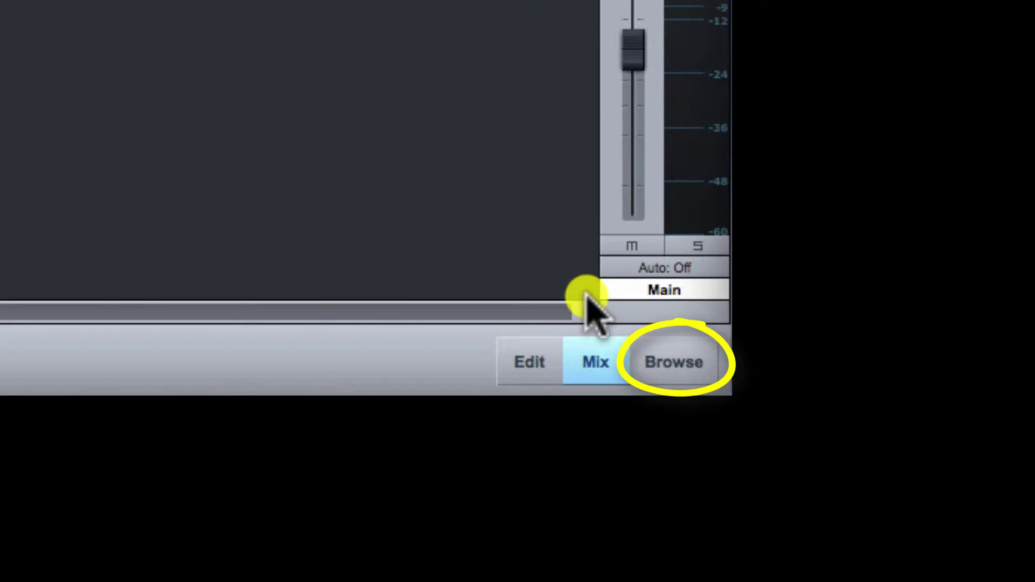
pyautogui.click(693, 358)
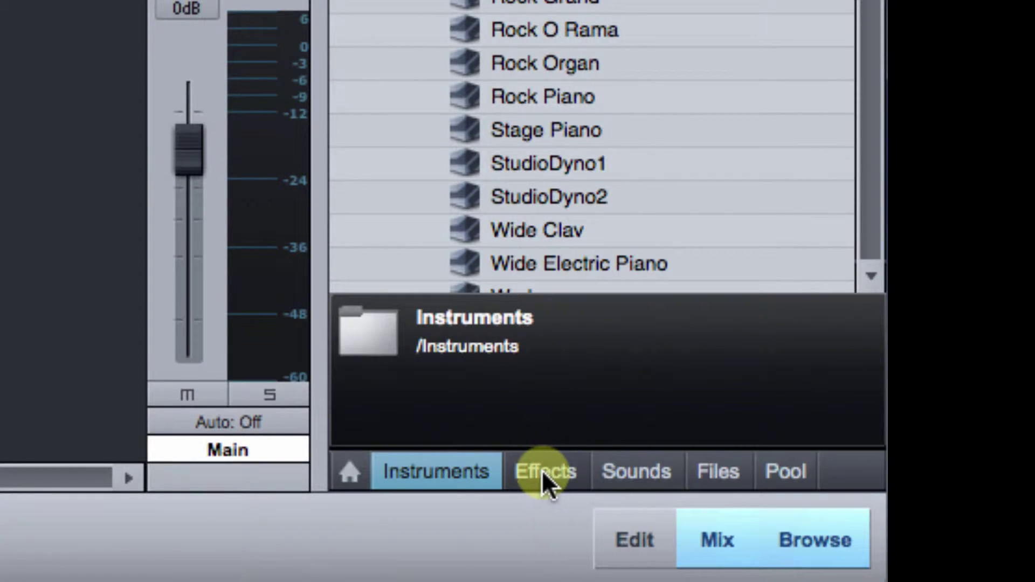
pyautogui.click(542, 472)
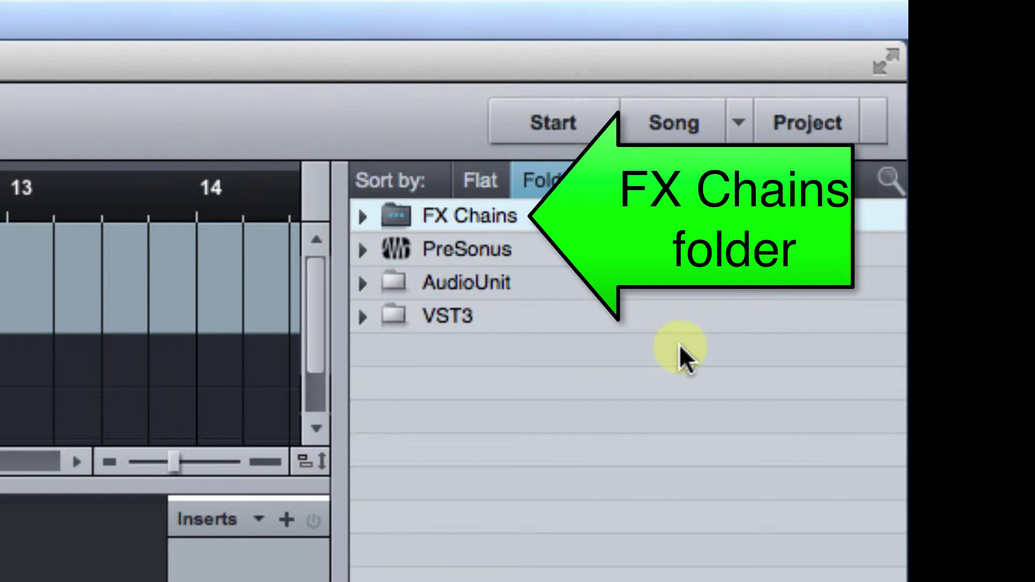
pyautogui.click(363, 217)
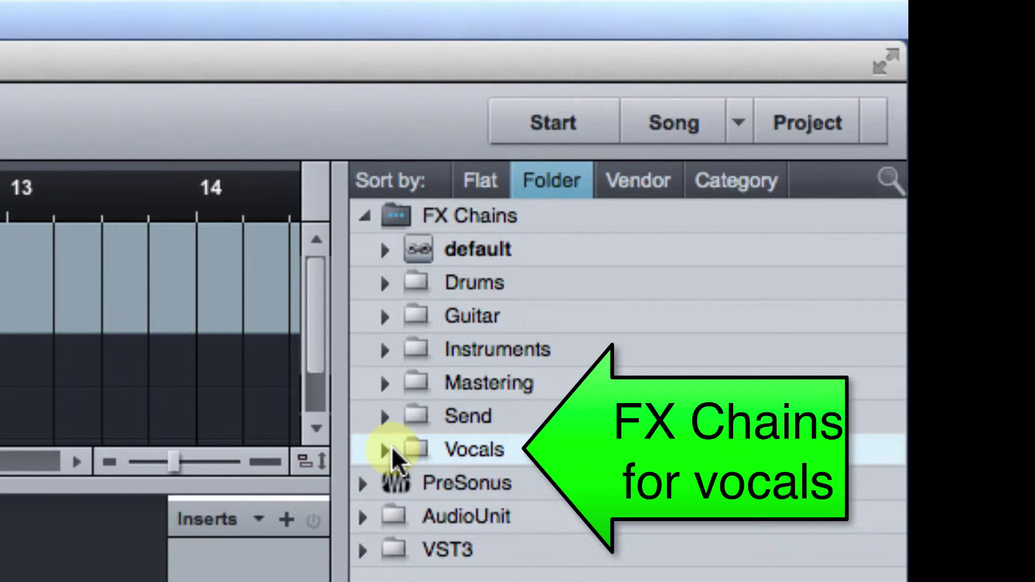
pyautogui.click(392, 448)
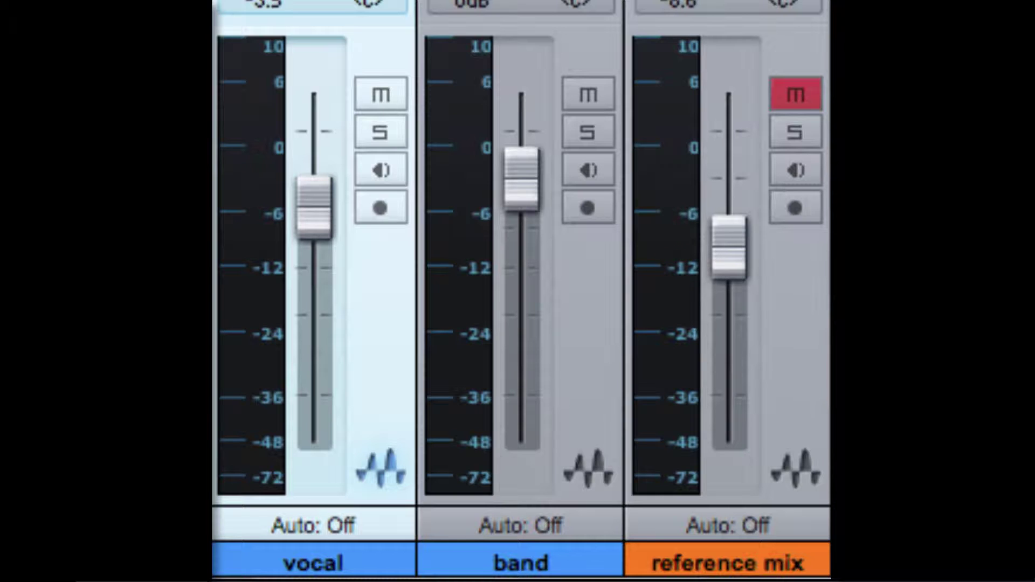
# Play the song and raise the vocal track's level to -2.0 dB.
pyautogui.press('space')
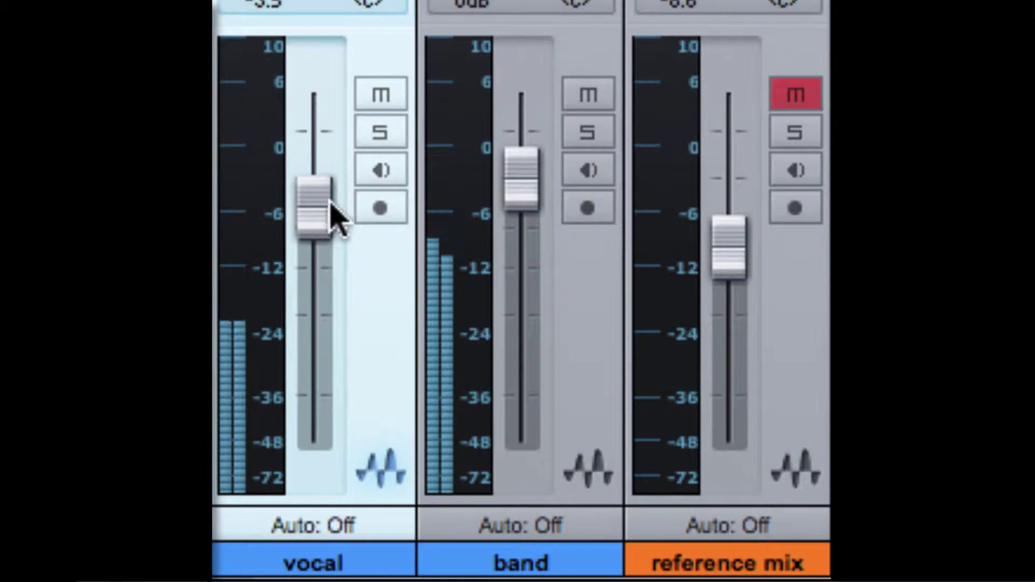
pyautogui.moveTo(315, 227); pyautogui.dragTo(311, 216)
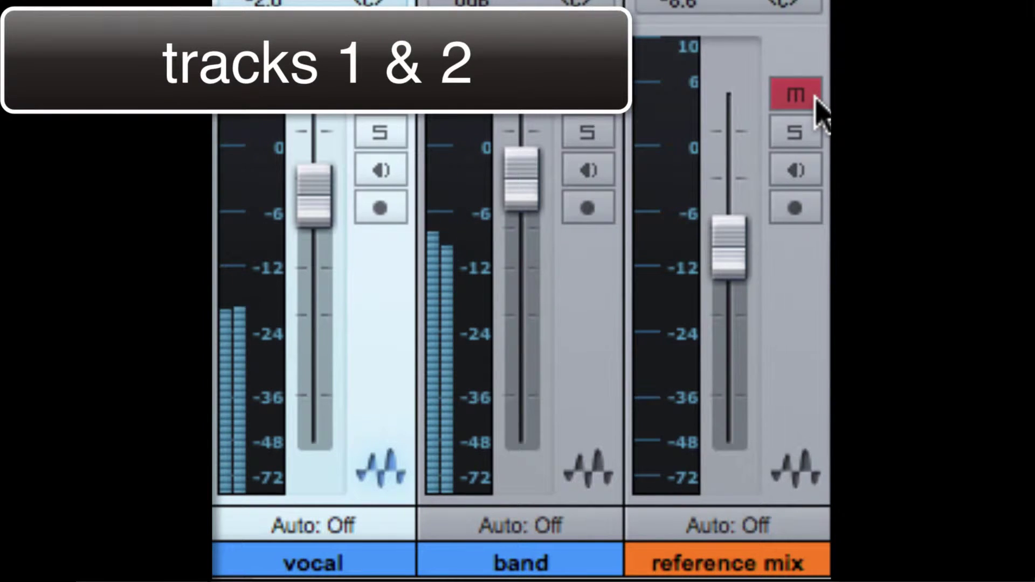
# Alternately solo and unsolo the reference mix track to compare it with the combined vocal and band tracks.
pyautogui.click(801, 136)
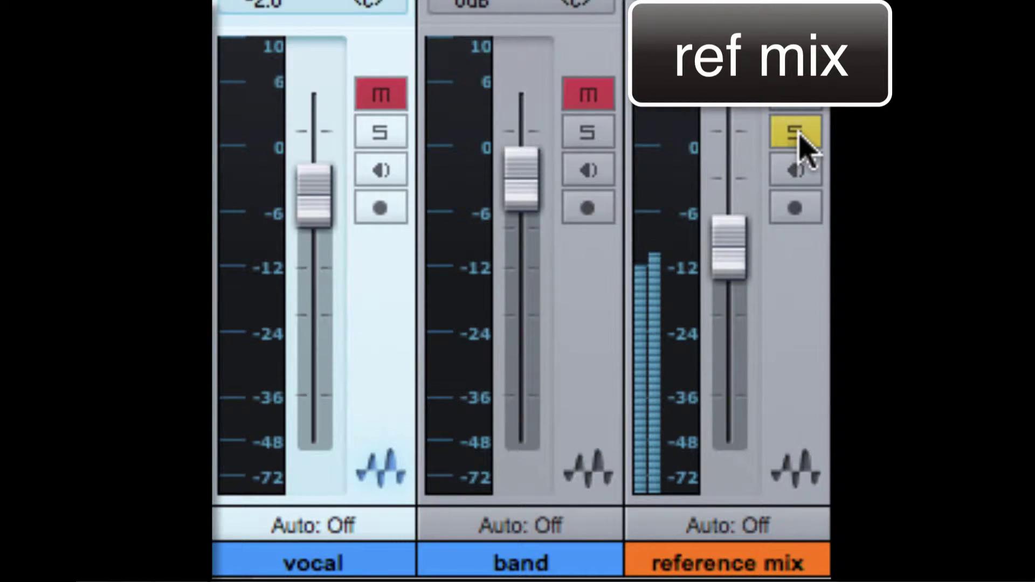
pyautogui.click(797, 132)
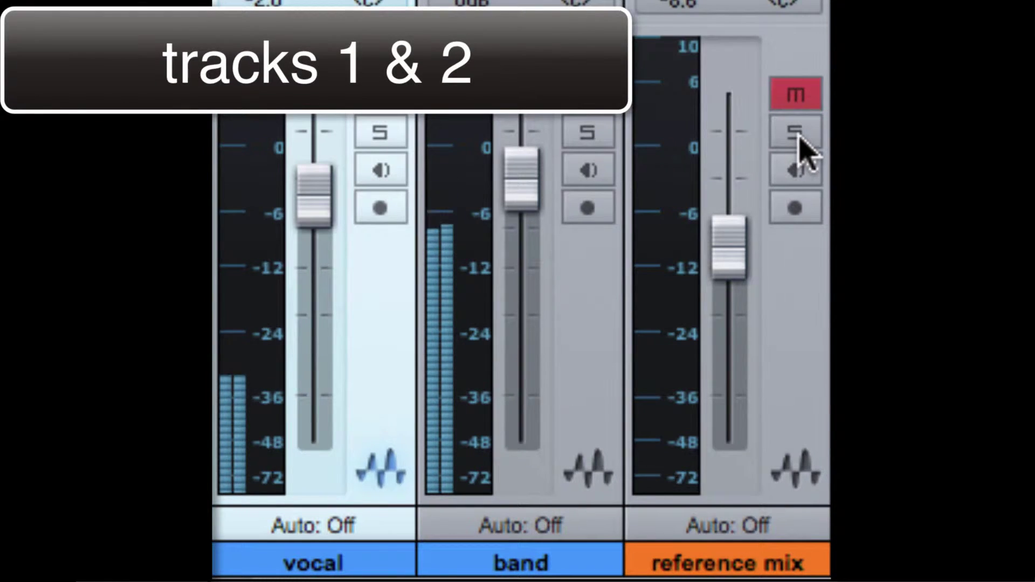
pyautogui.click(799, 136)
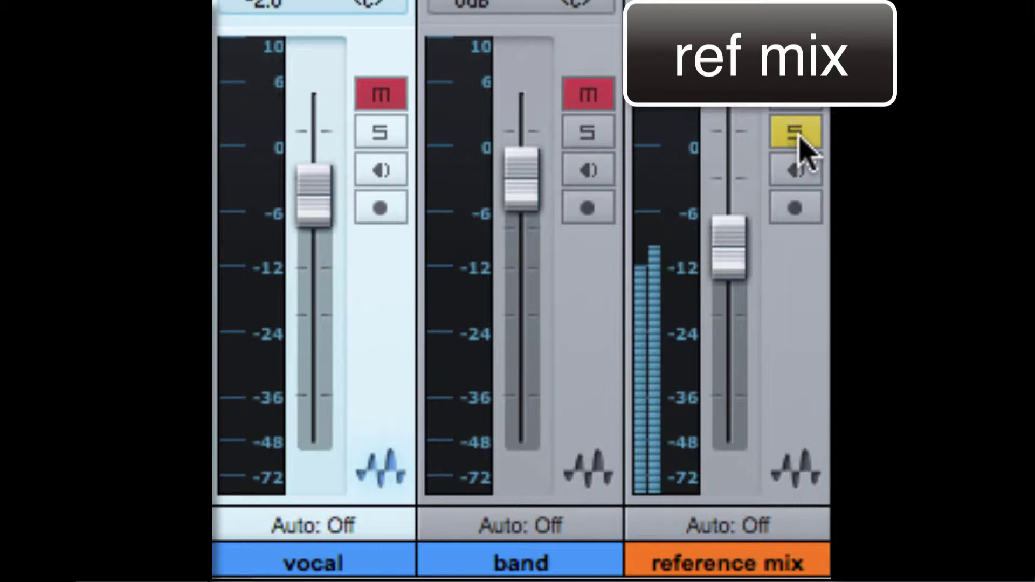
pyautogui.click(799, 135)
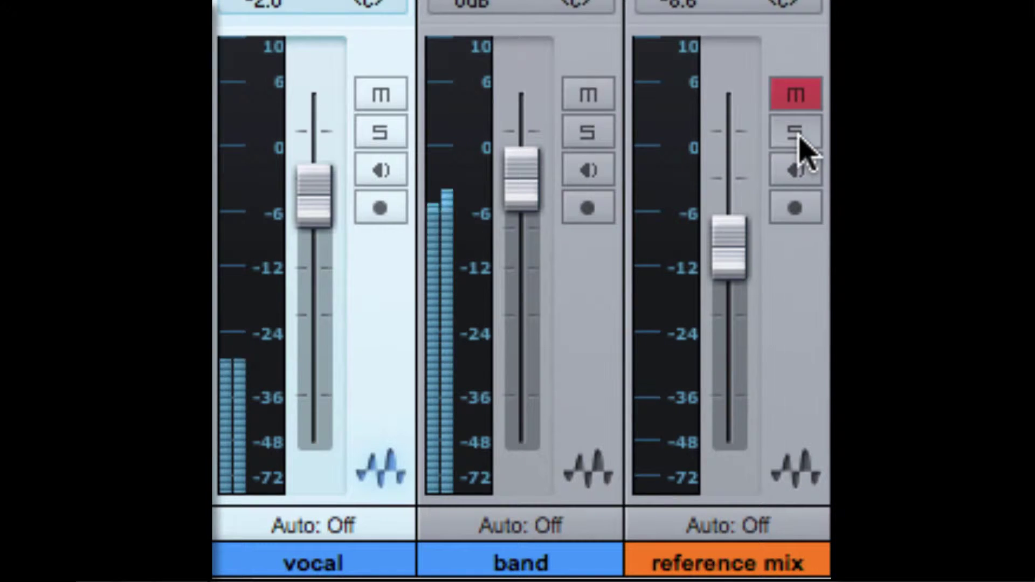
pyautogui.click(797, 133)
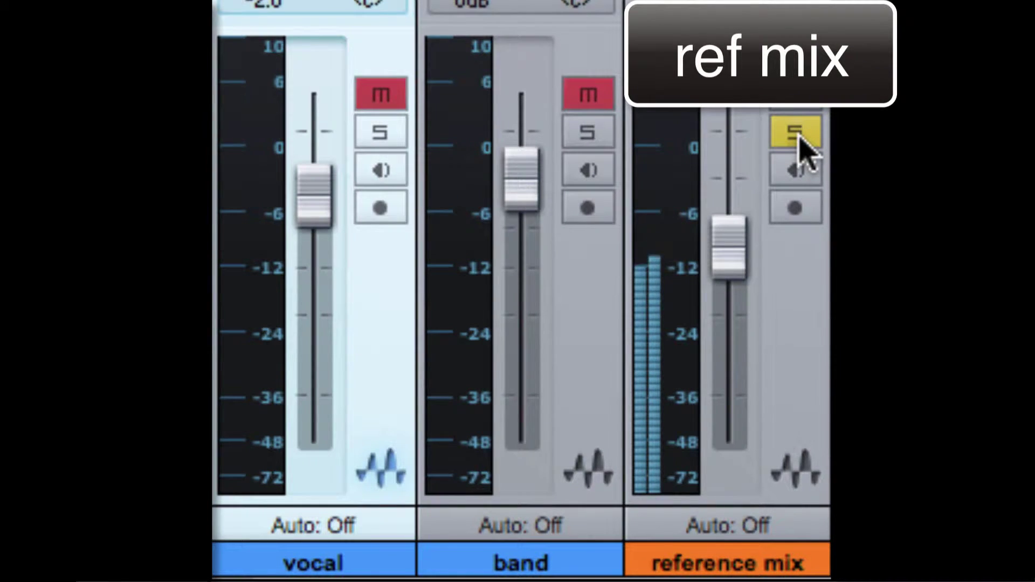
pyautogui.click(797, 134)
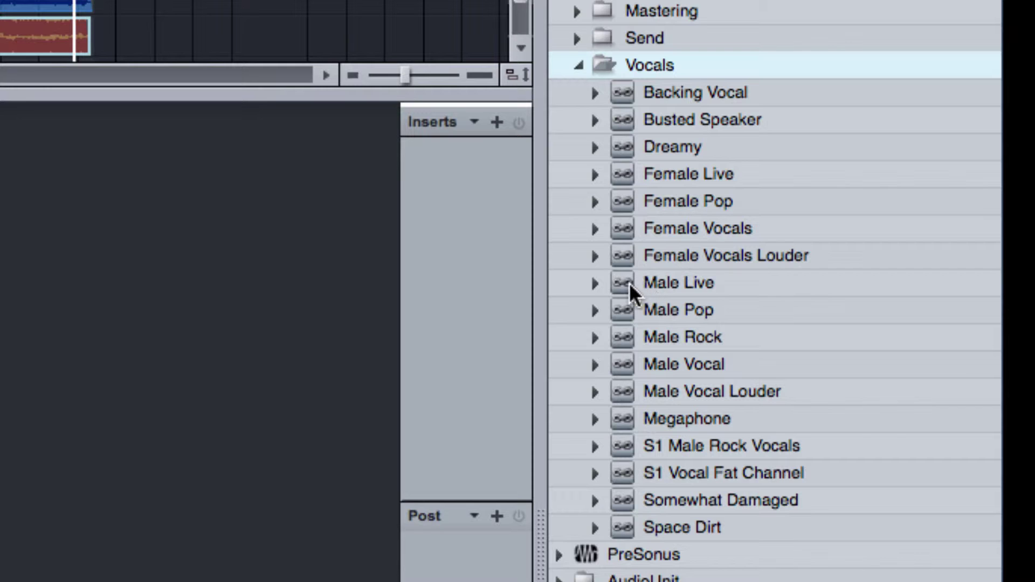
# Add the Male Live FX chain to the vocal track.
pyautogui.moveTo(626, 284); pyautogui.dragTo(620, 284)
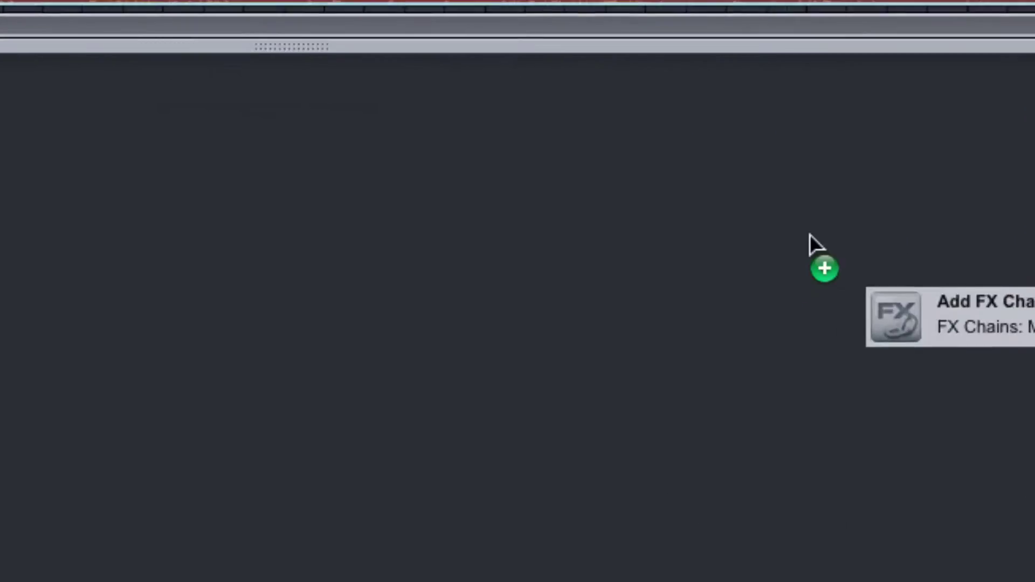
pyautogui.moveTo(810, 235); pyautogui.dragTo(362, 173)
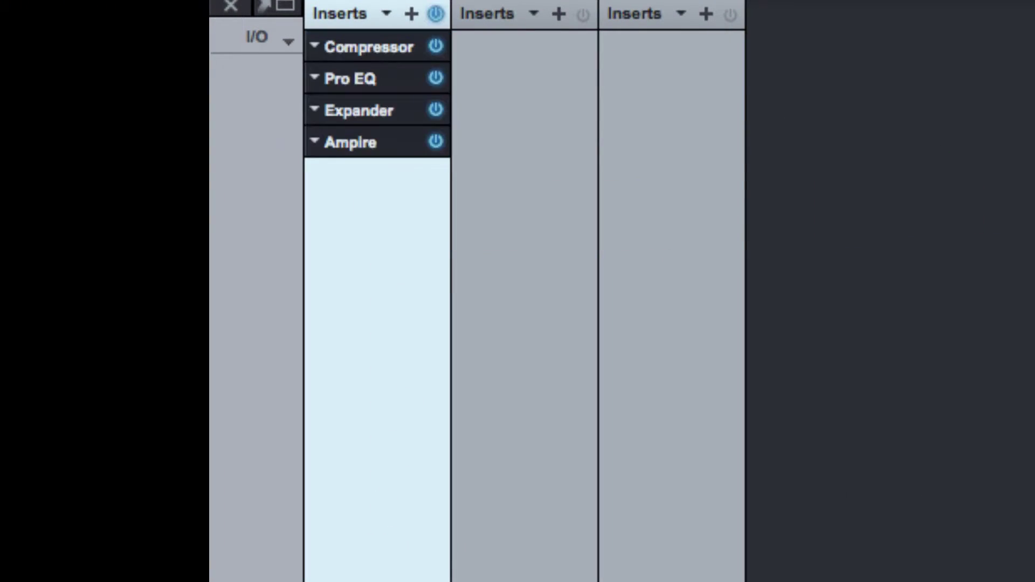
# Expand the Compressor, Pro EQ and Expander inserts on the vocal track and examine their thumbnail settings.
pyautogui.click(313, 44)
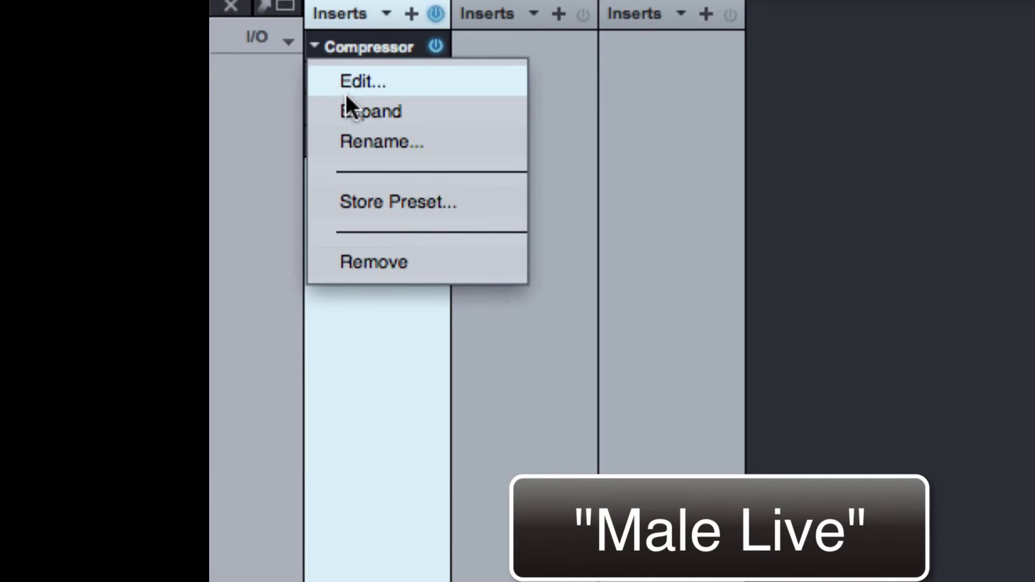
pyautogui.click(353, 106)
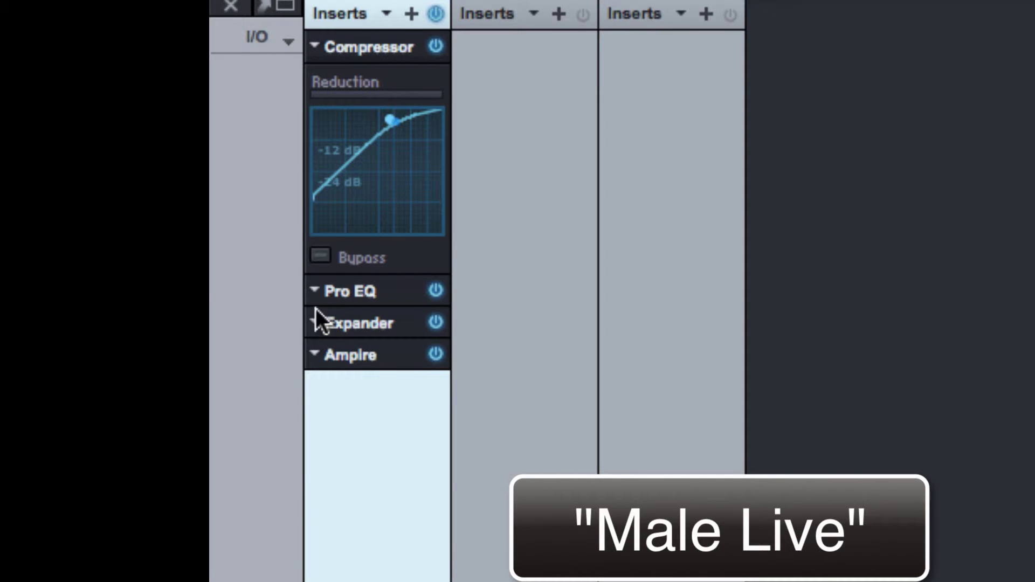
pyautogui.click(315, 291)
pyautogui.click(335, 355)
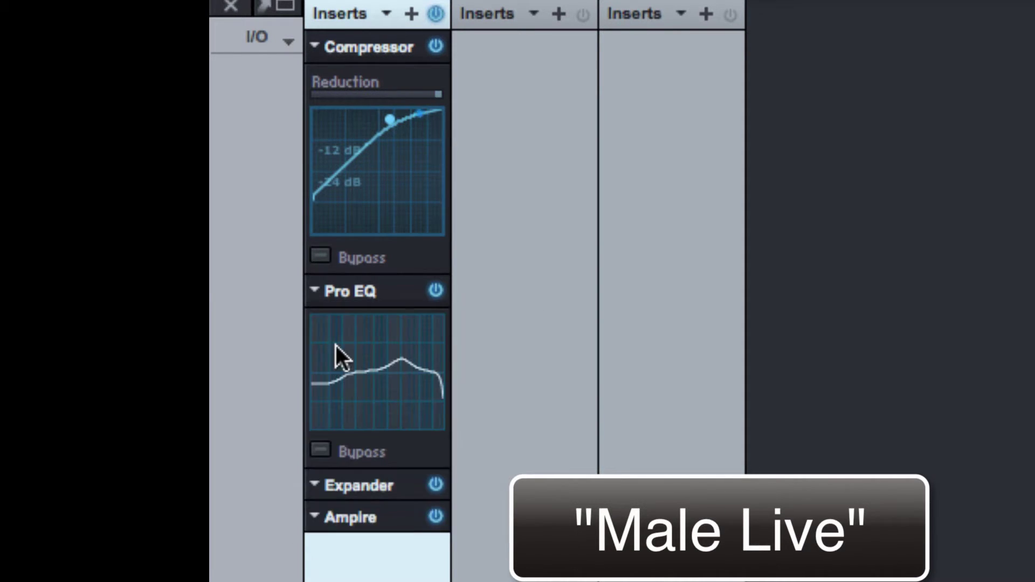
pyautogui.click(312, 485)
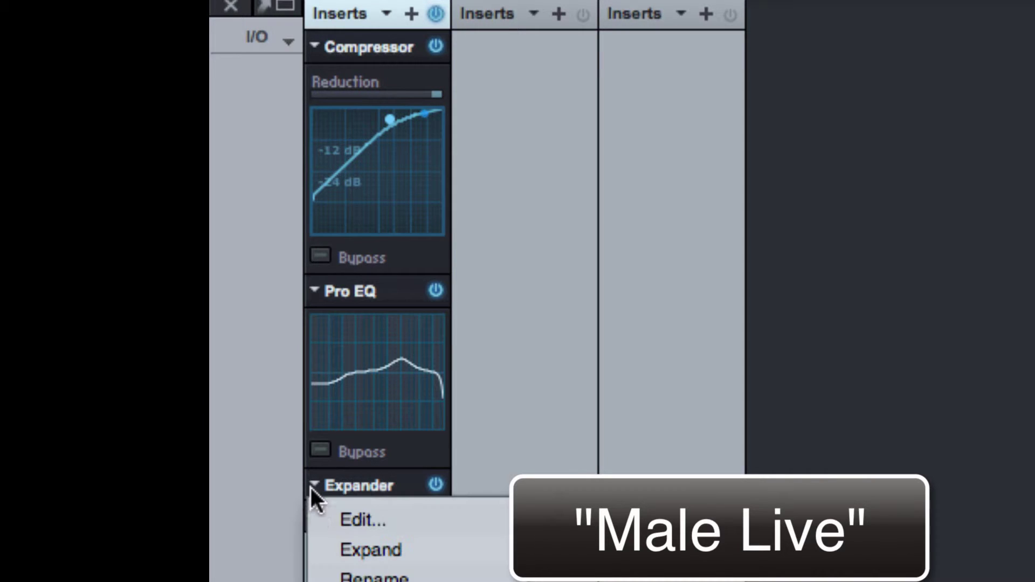
pyautogui.click(339, 550)
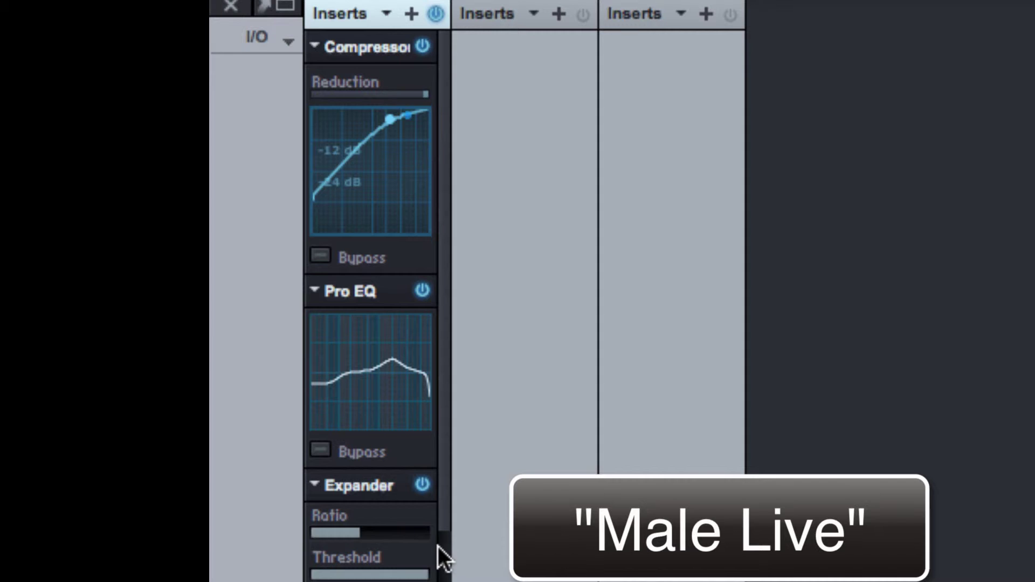
pyautogui.scroll(-3, 437, 538)
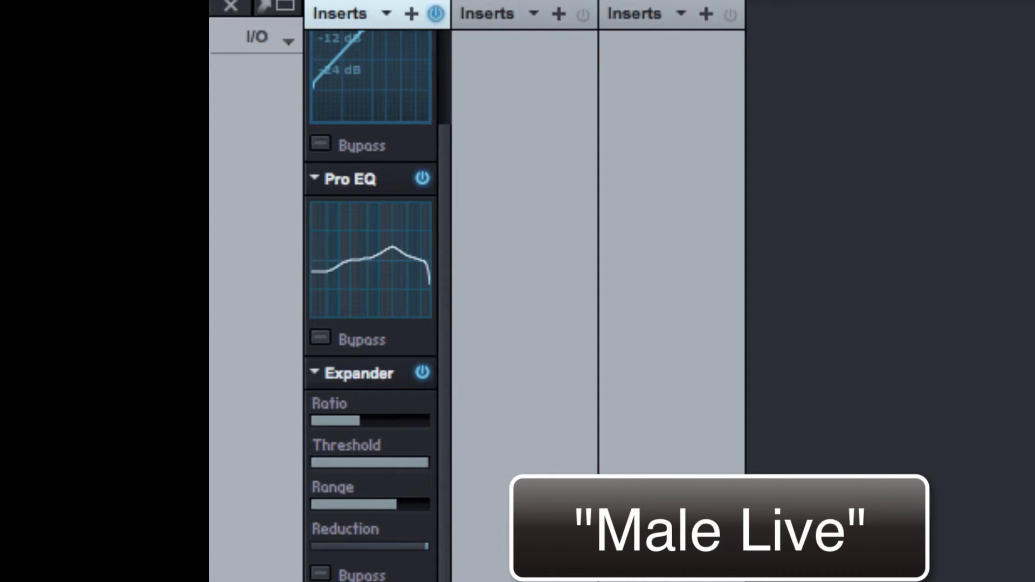
pyautogui.scroll(3, 350, 572)
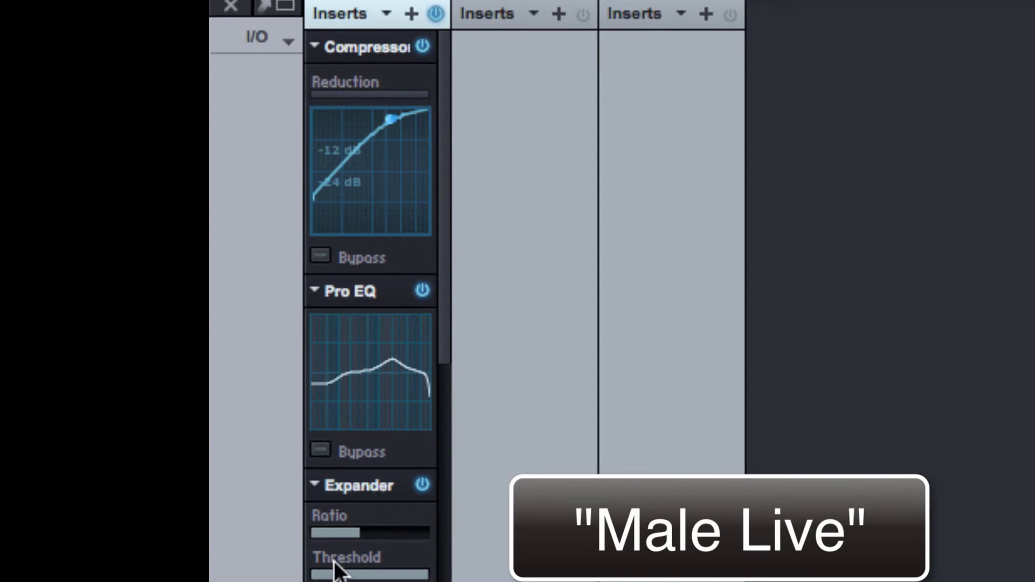
pyautogui.moveTo(447, 357); pyautogui.dragTo(418, 161)
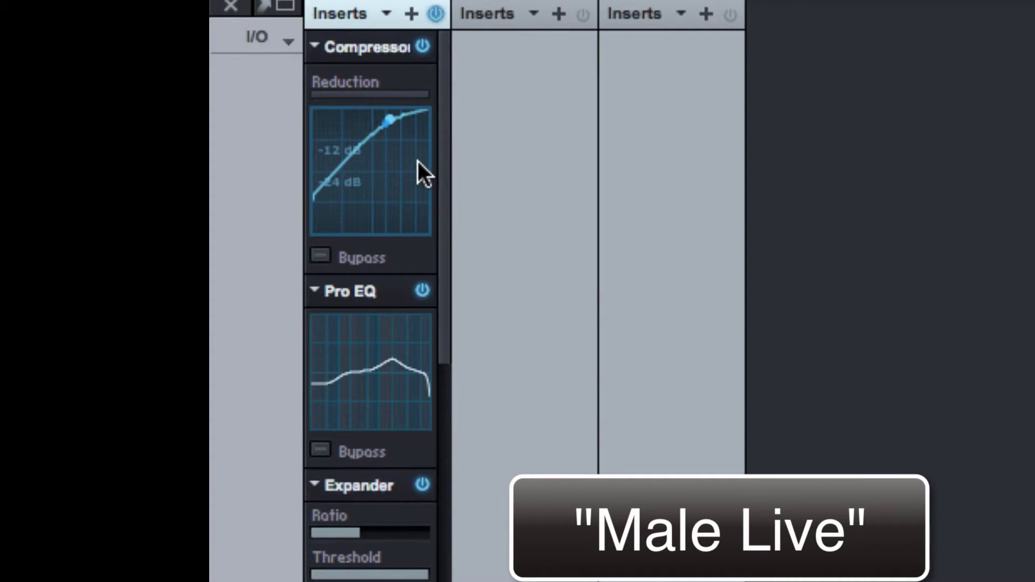
pyautogui.click(358, 36)
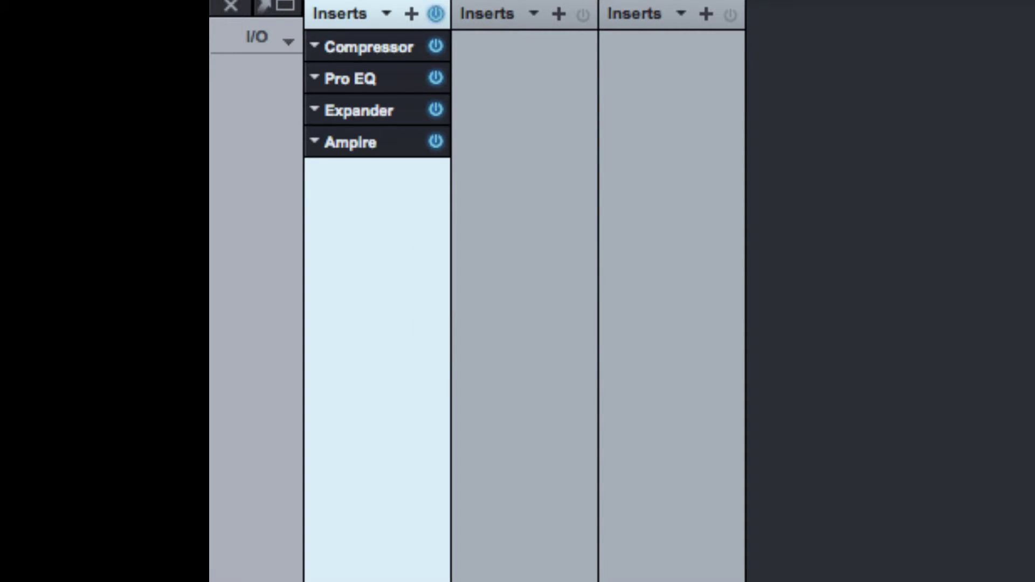
# Remove all inserts from the vocal track and add a different vocal FX chain from the browser.
pyautogui.click(386, 13)
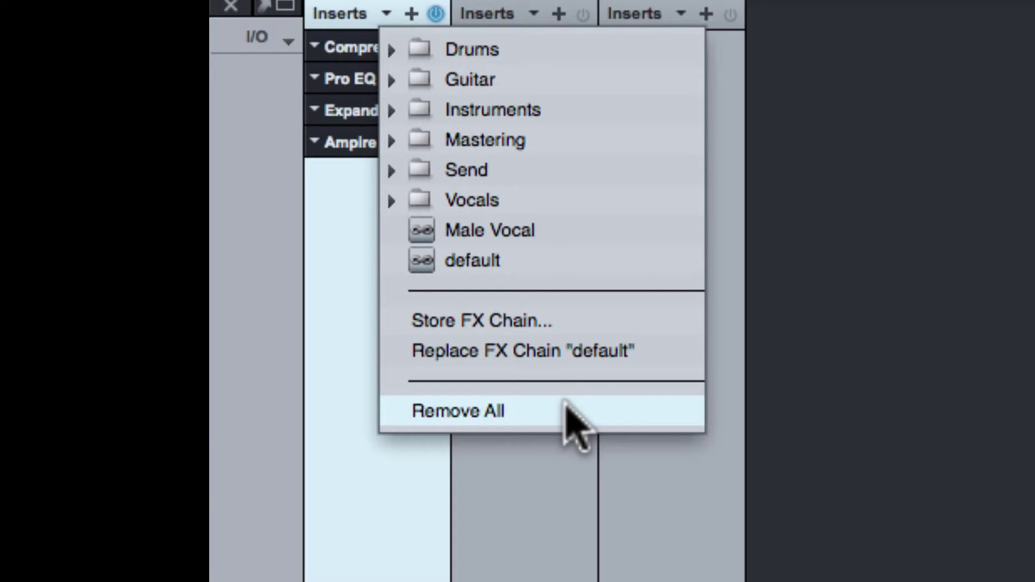
pyautogui.click(561, 410)
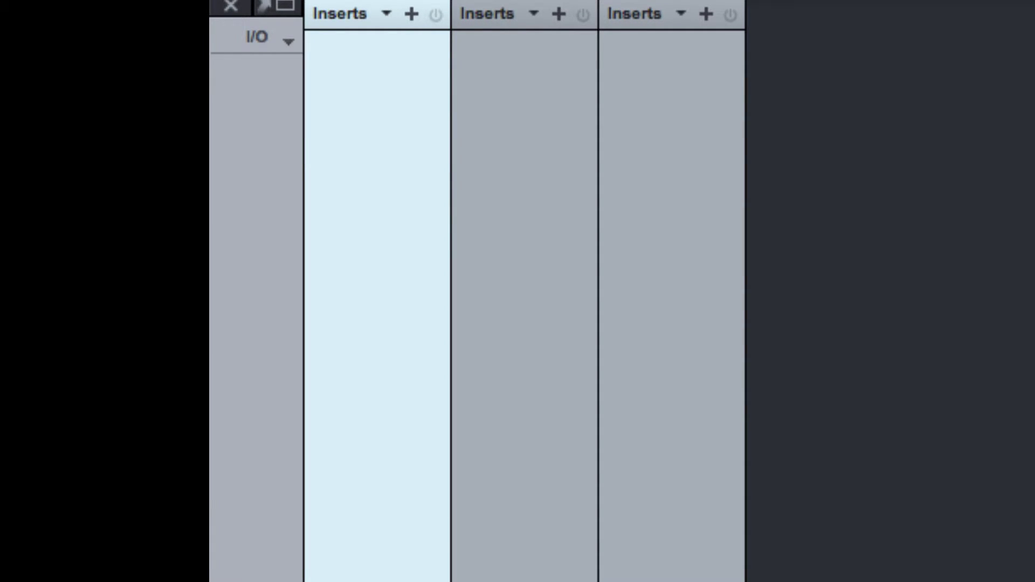
pyautogui.moveTo(1034, 253); pyautogui.dragTo(381, 286)
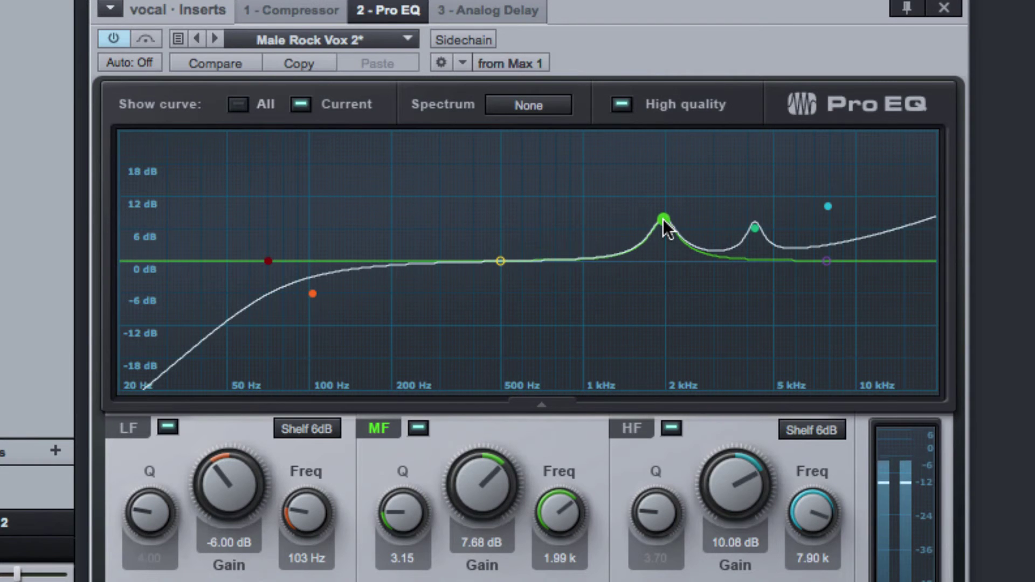
# Shape the vocal Pro EQ's mid-frequency peak to about 1.6 kHz and 8.2 dB, and enable the Analog Delay.
pyautogui.moveTo(664, 220); pyautogui.dragTo(668, 212)
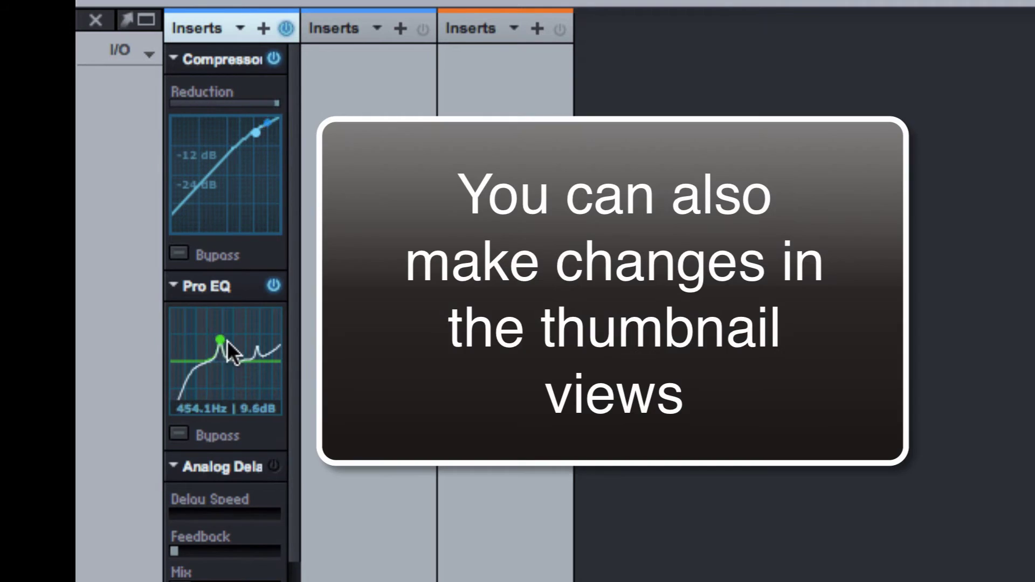
pyautogui.moveTo(227, 340); pyautogui.dragTo(240, 342)
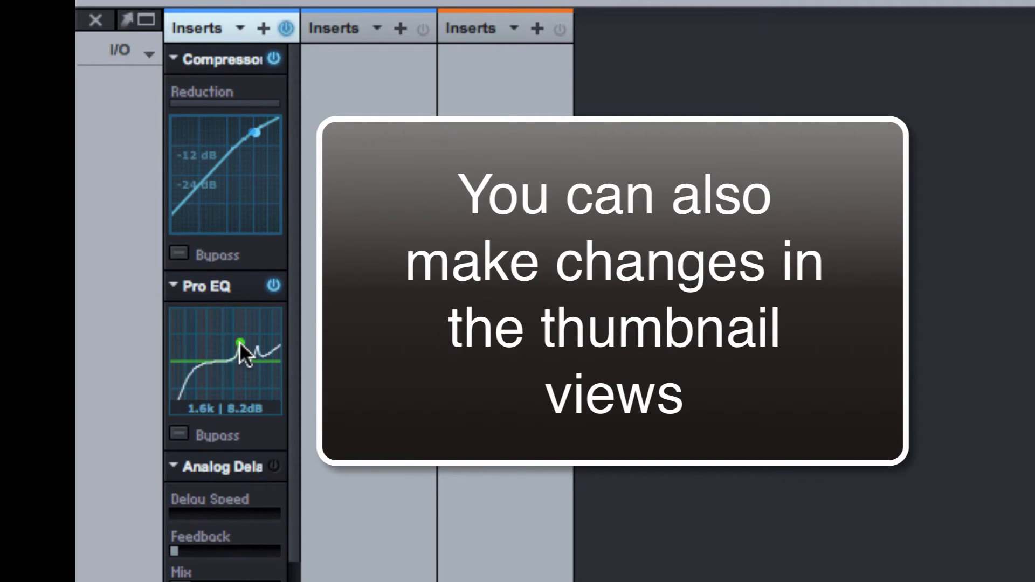
pyautogui.click(274, 465)
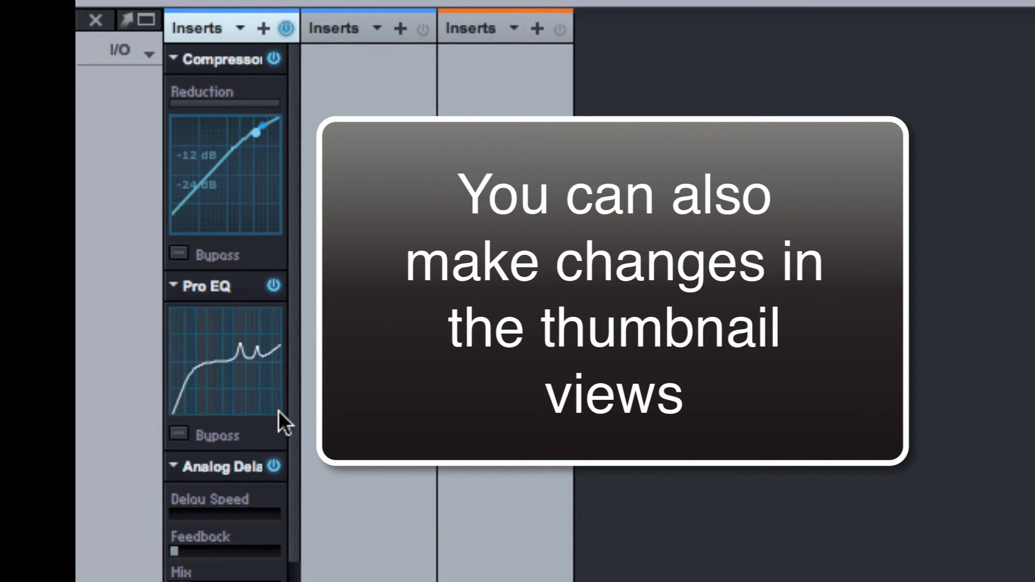
pyautogui.moveTo(242, 344); pyautogui.dragTo(241, 351)
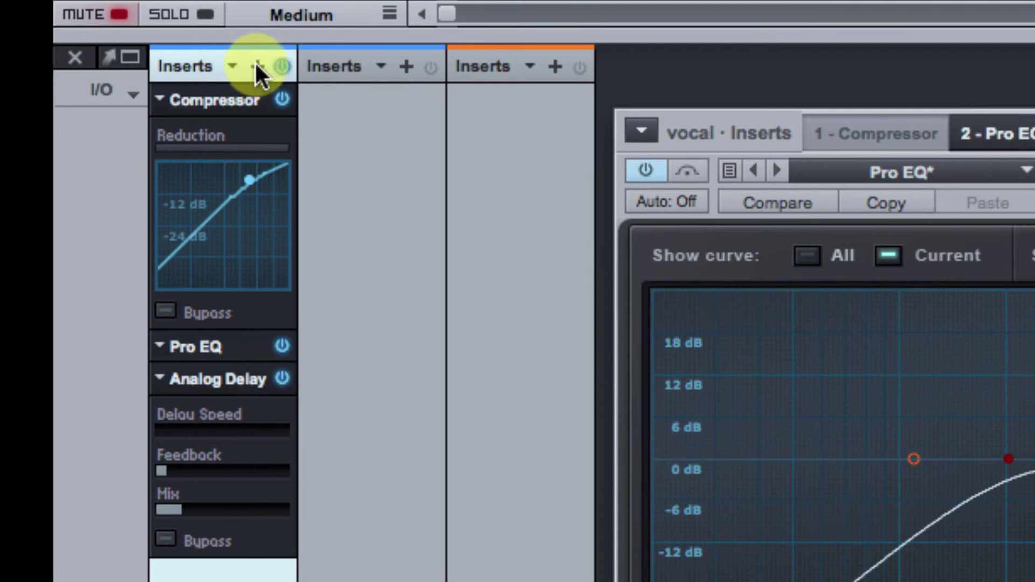
# Start storing the vocal track's current inserts as an FX chain.
pyautogui.click(232, 65)
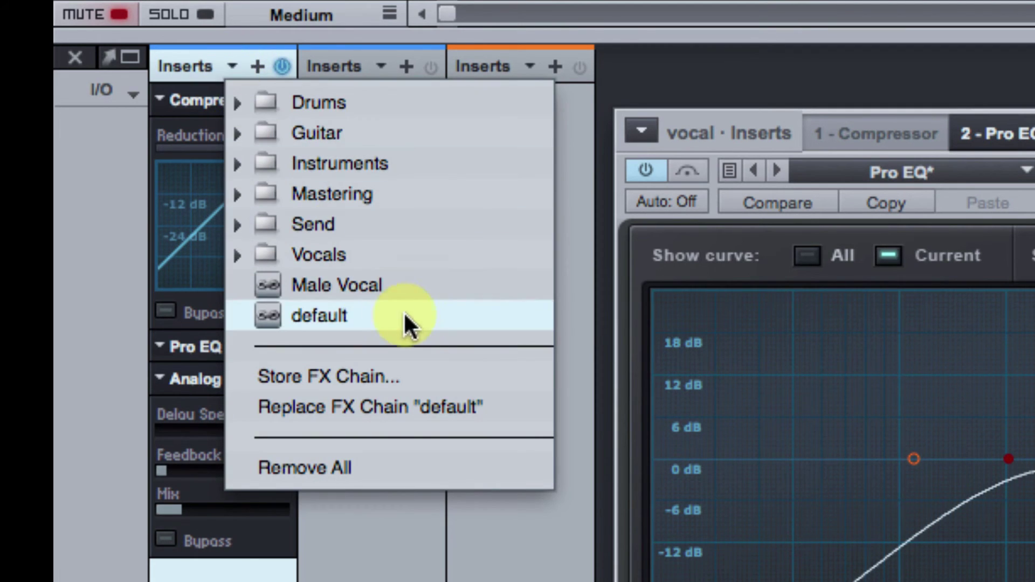
pyautogui.click(476, 373)
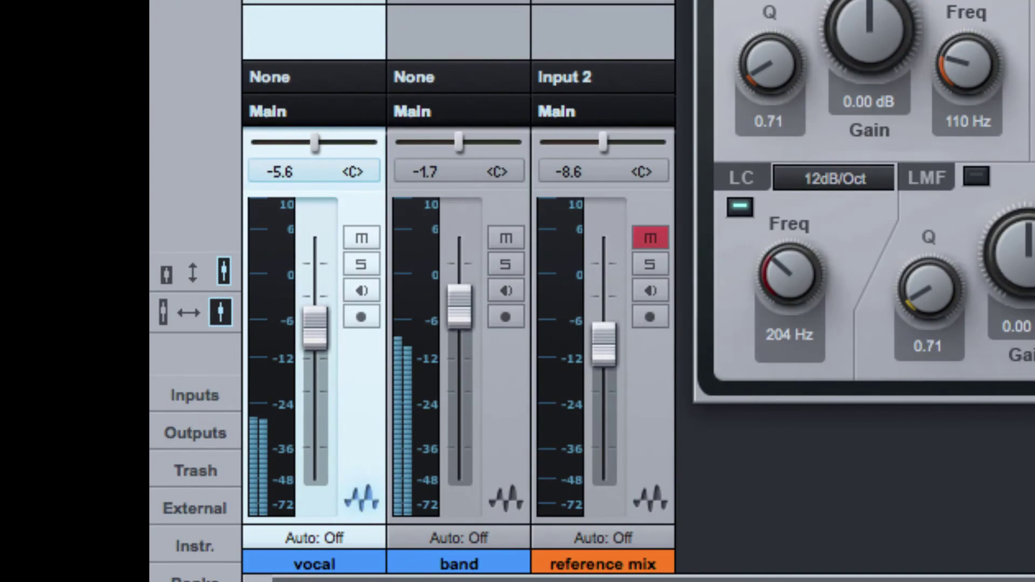
# Solo the reference mix for comparison, then return playback to the processed vocal and band tracks.
pyautogui.click(648, 262)
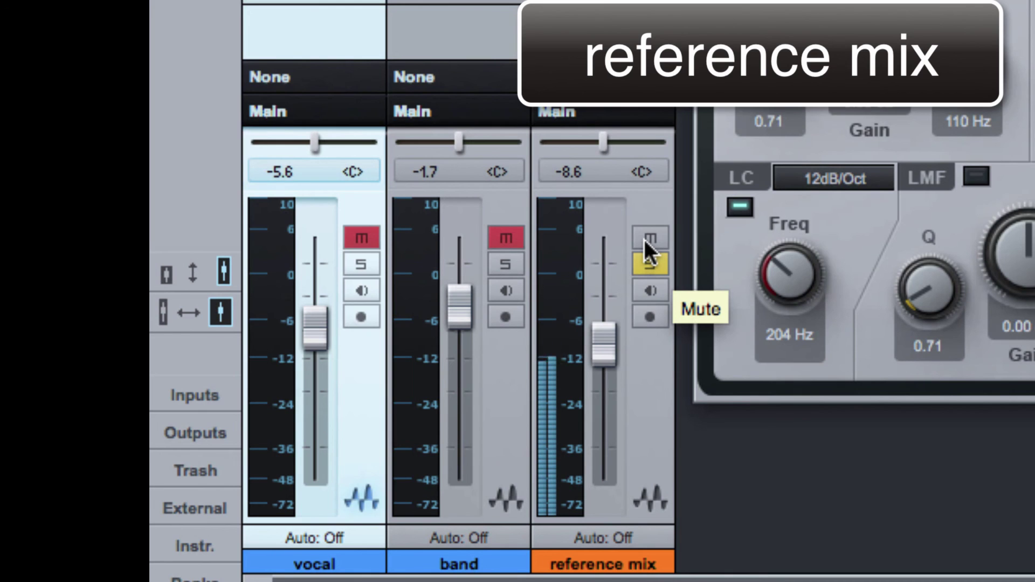
pyautogui.click(645, 240)
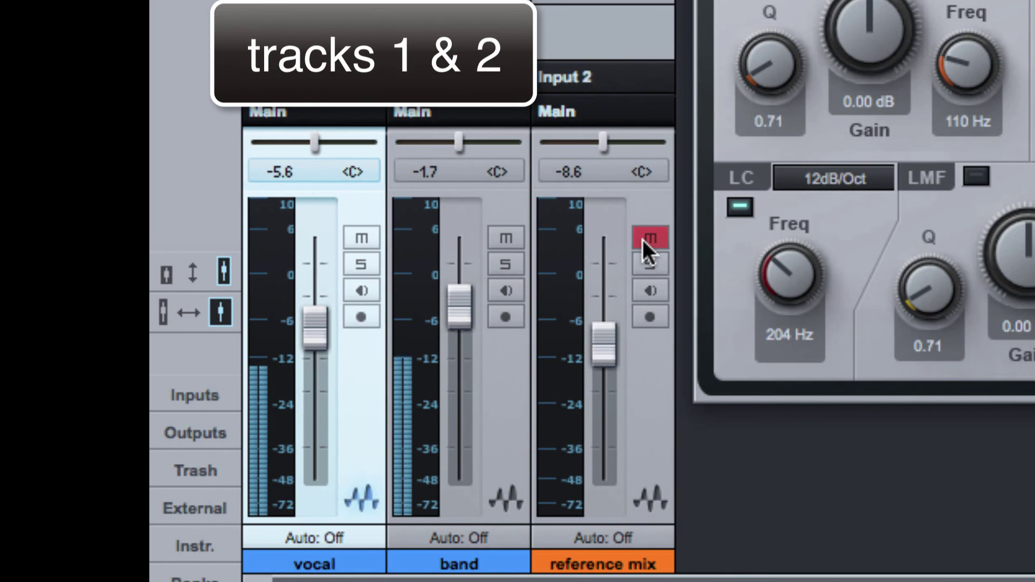